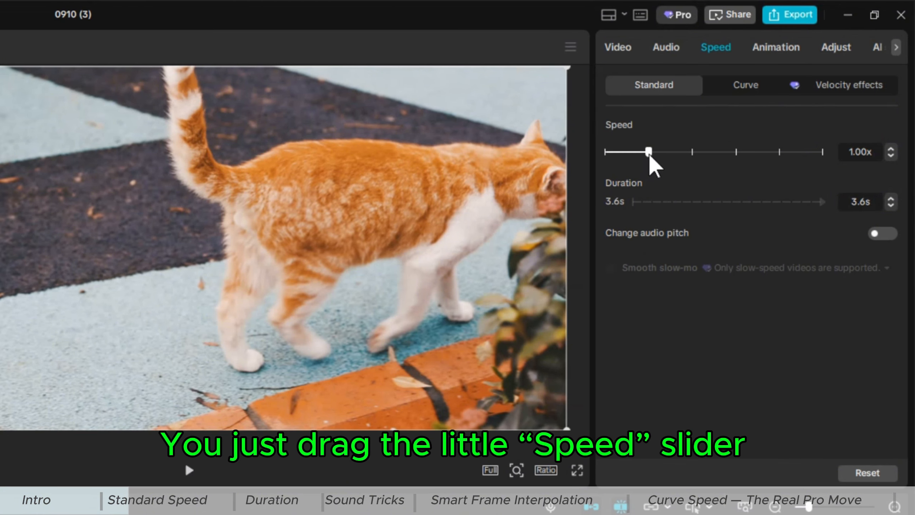
Drag the clip's speed slider to its minimum and maximum, then back to 1.00x
drag(651, 159, 600, 160)
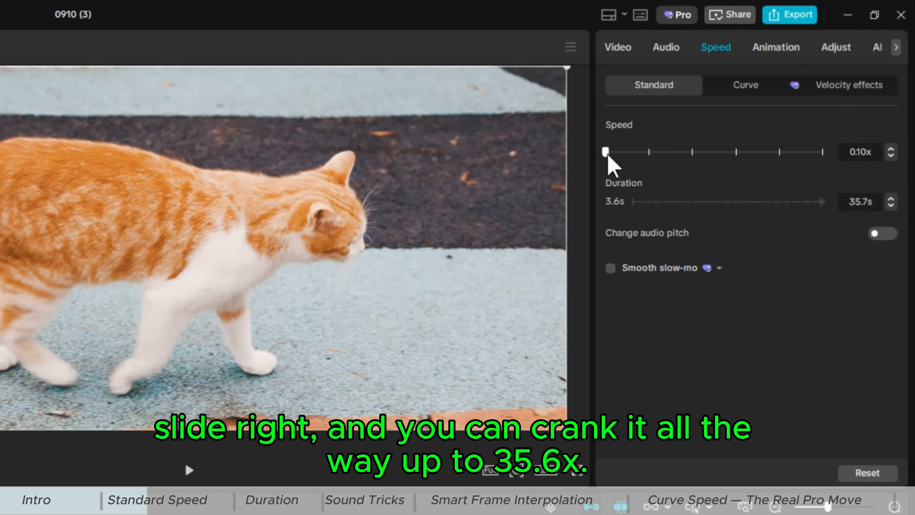
drag(606, 155, 825, 164)
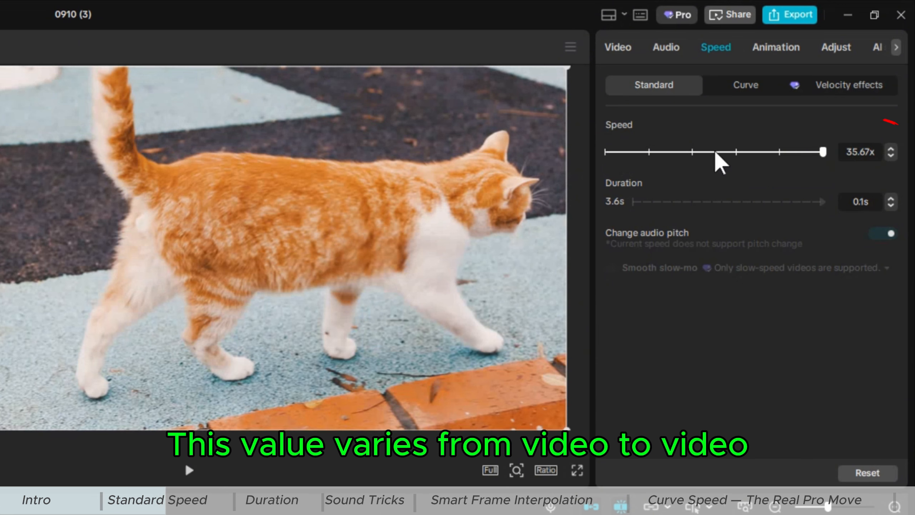
drag(823, 152, 650, 158)
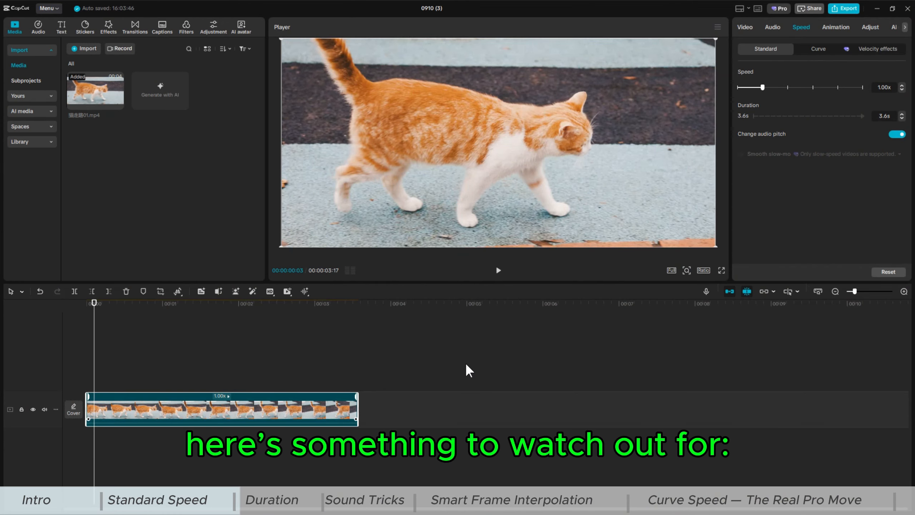
Set the clip's speed to 2.00x and play the preview
click(787, 87)
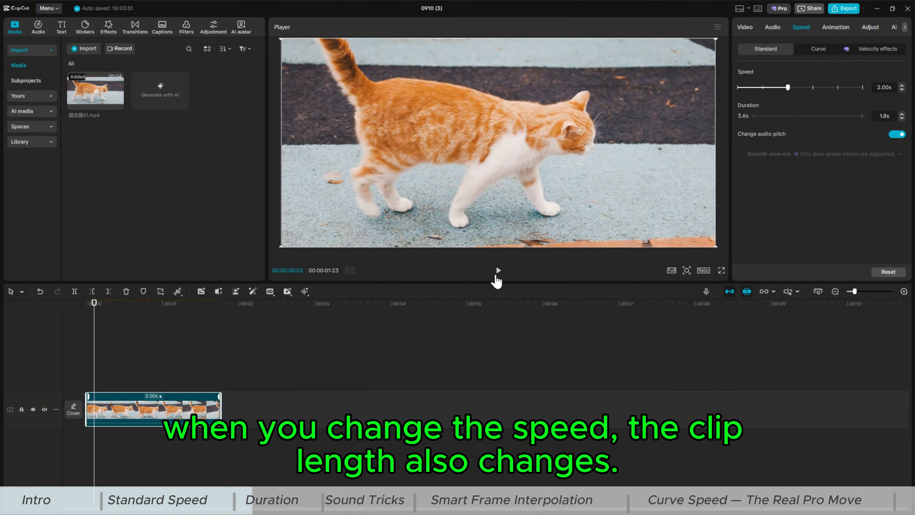
click(498, 271)
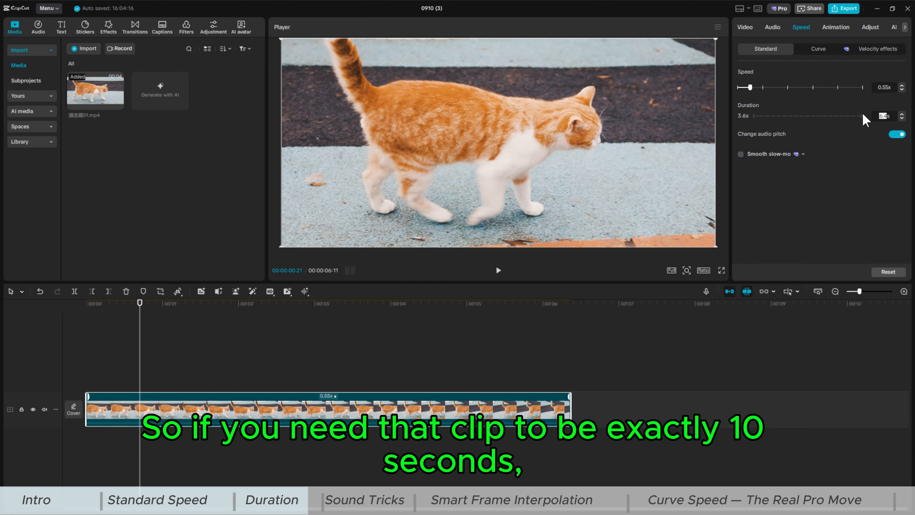
Set the clip's duration to 10 seconds and play it back from the timeline
text(10s)
key(Return)
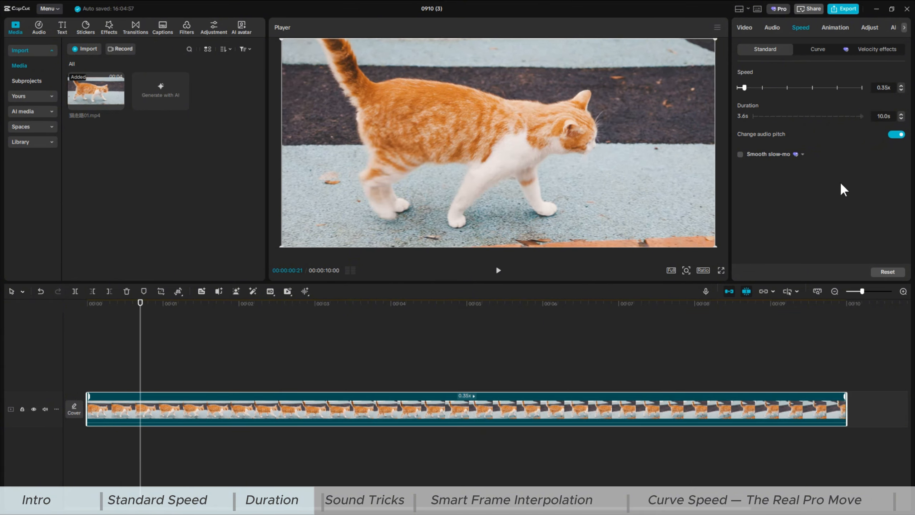
click(673, 302)
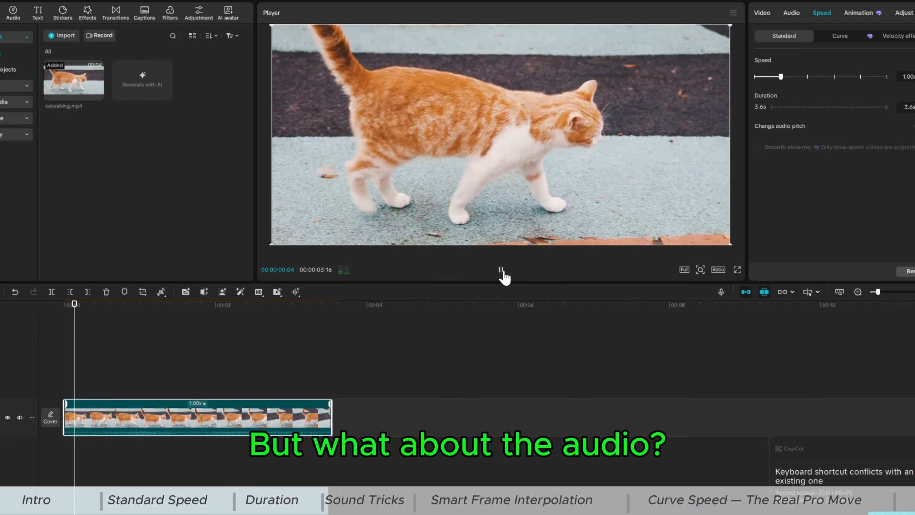
click(501, 270)
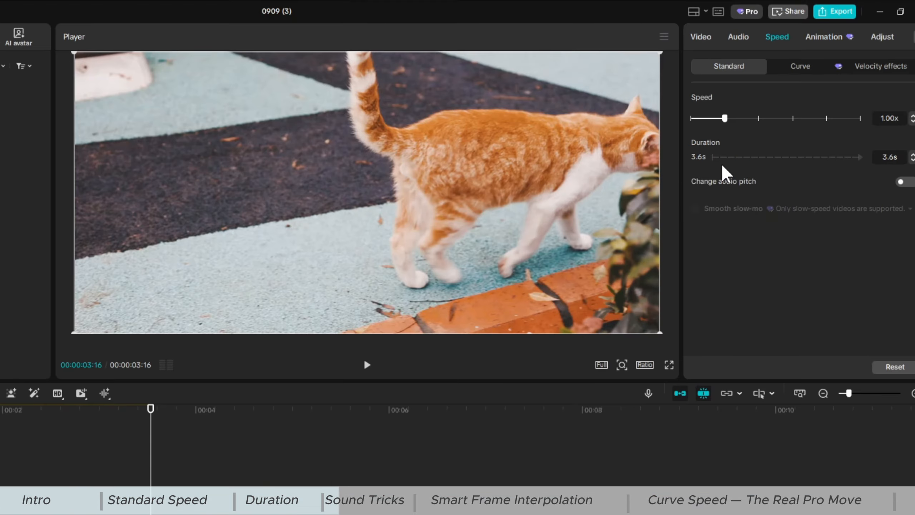
Set the cat clip's speed to 2.00x, return to its start and play the preview
click(761, 119)
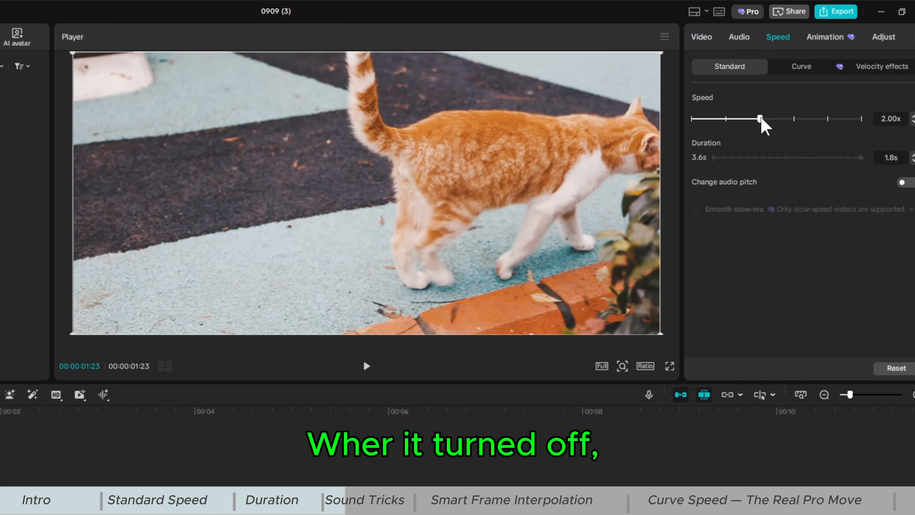
key(Home)
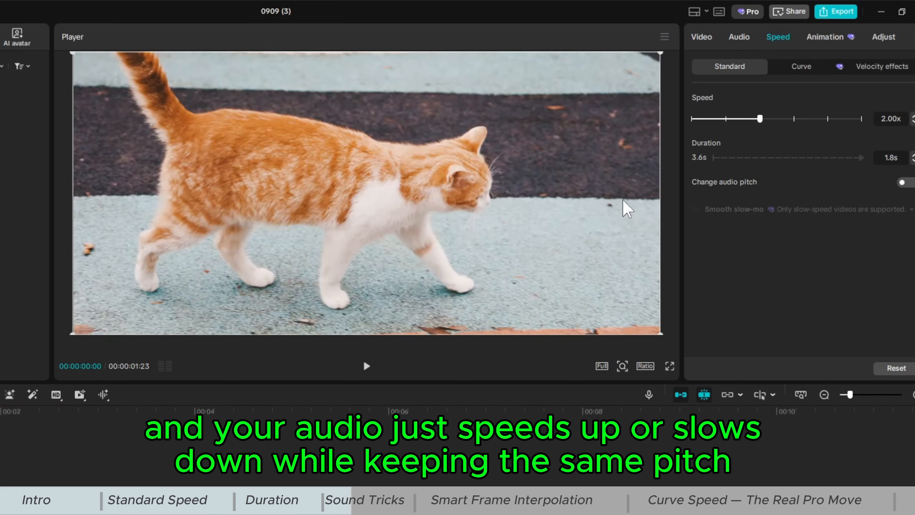
click(367, 367)
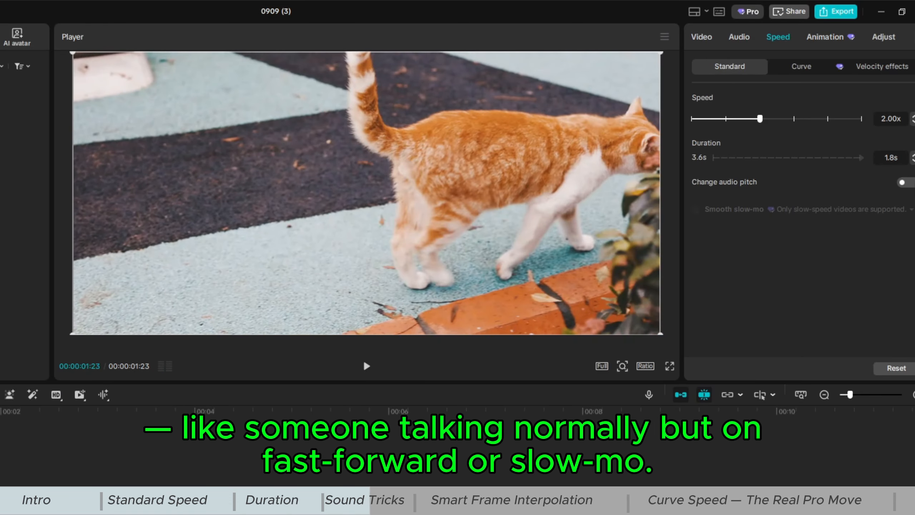
Turn on Change audio pitch for the sped-up clip and play it back
click(907, 182)
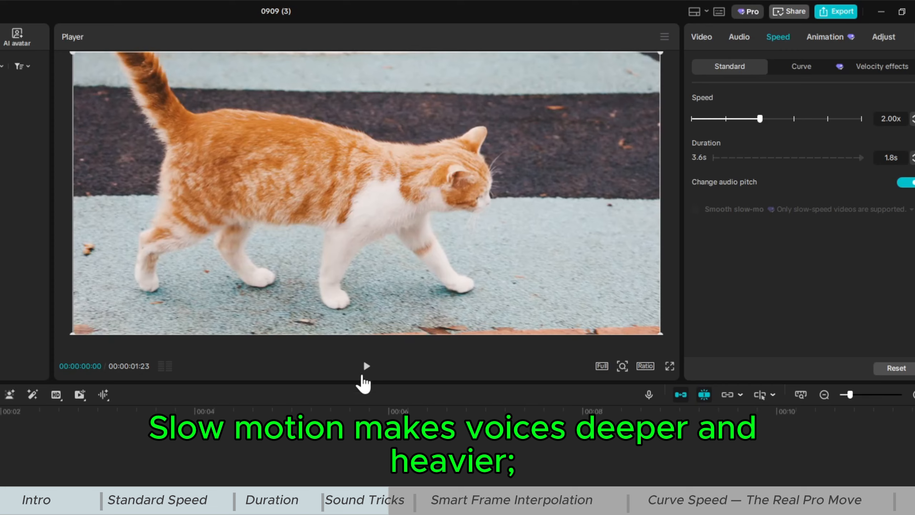
click(367, 366)
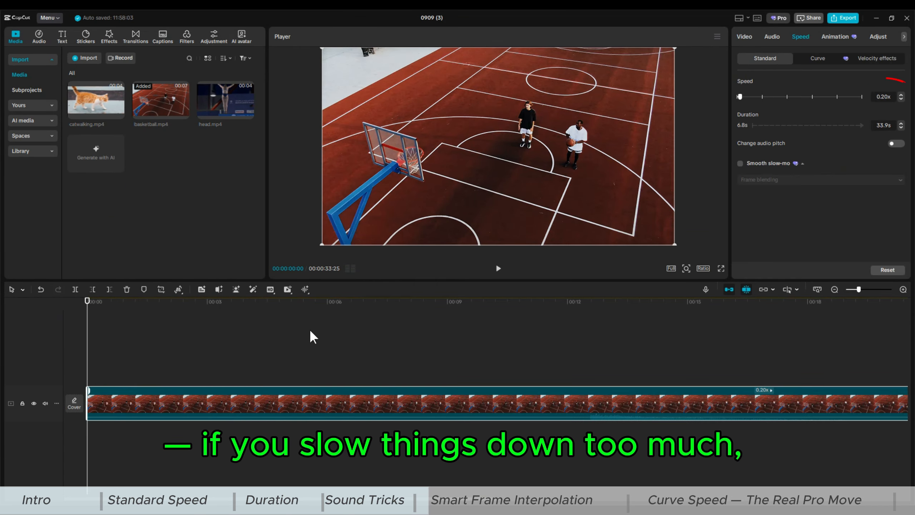
Enable Smooth slow-mo with Frame blending on the 0.20x basketball clip and play it back
click(498, 268)
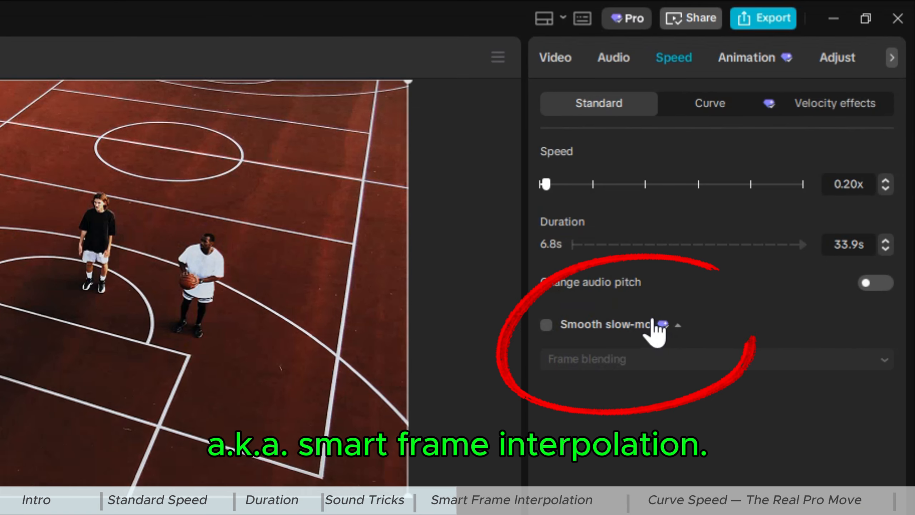
click(546, 325)
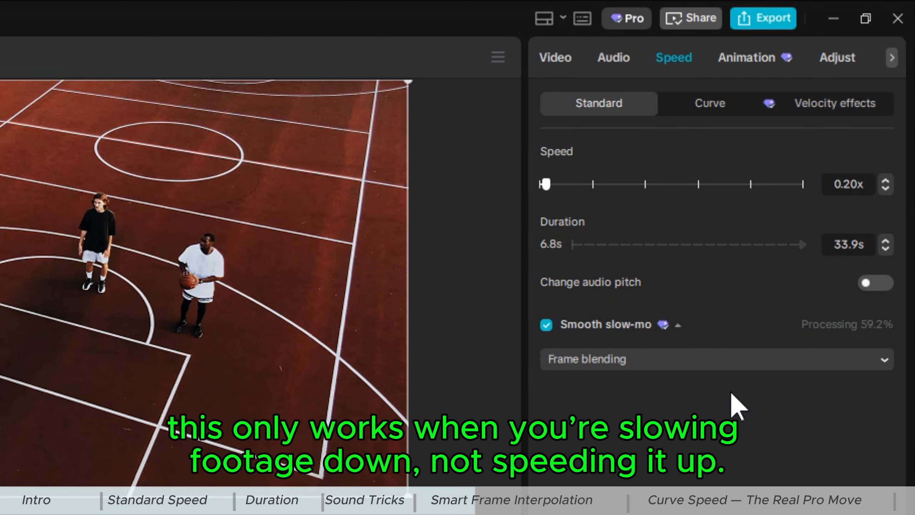
click(707, 360)
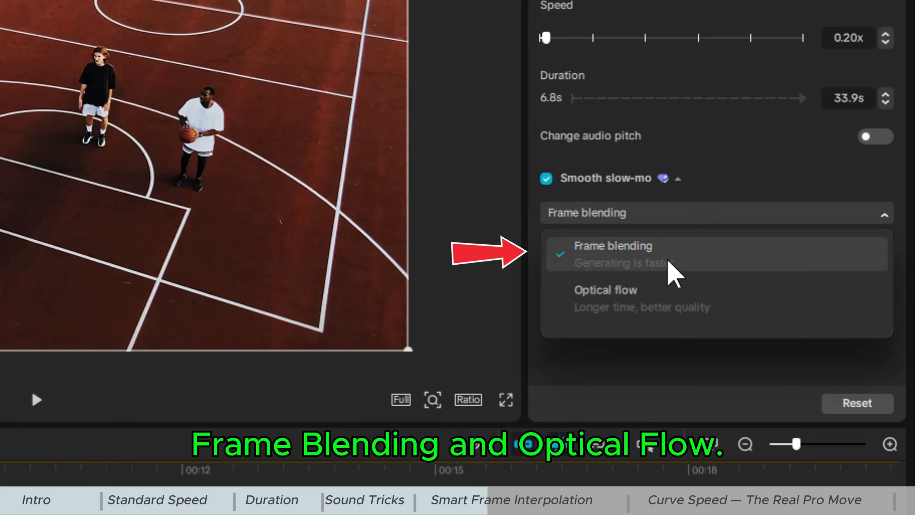
click(671, 273)
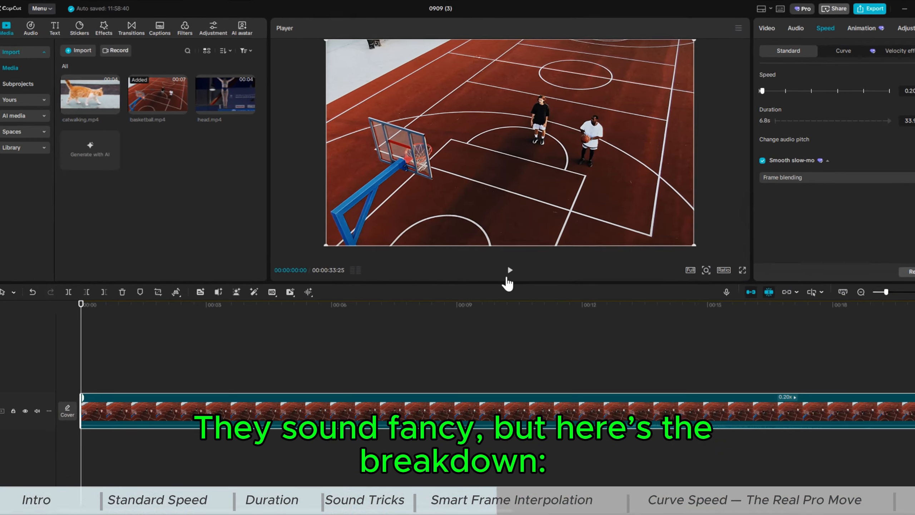
click(509, 270)
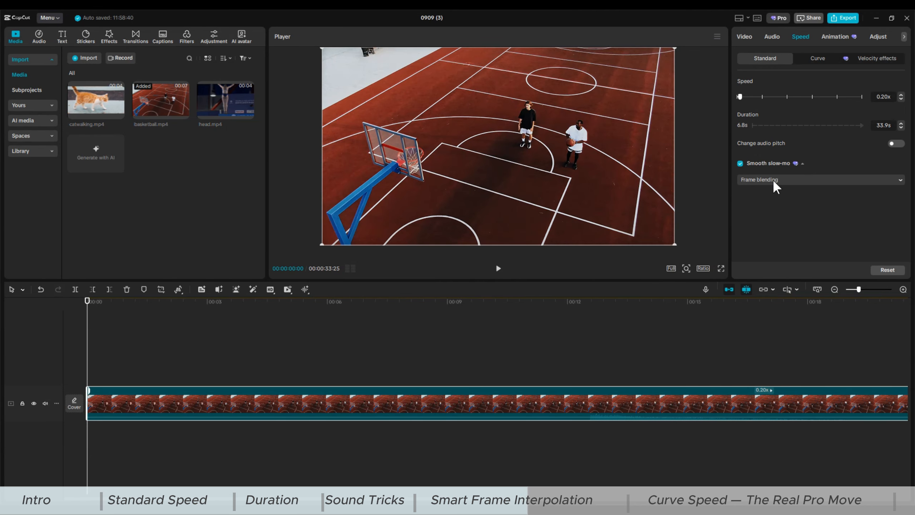
Switch the smooth slow-mo method to Optical flow and preview the clip
click(792, 179)
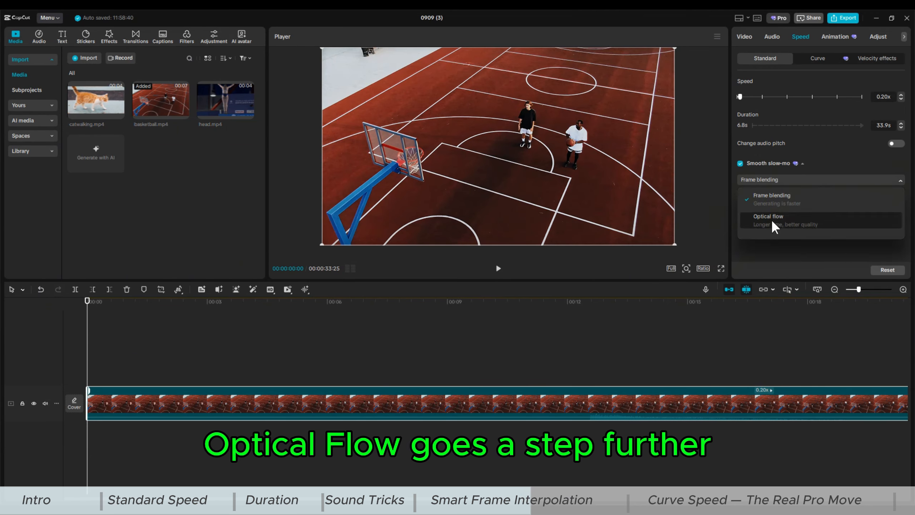
click(770, 219)
click(499, 268)
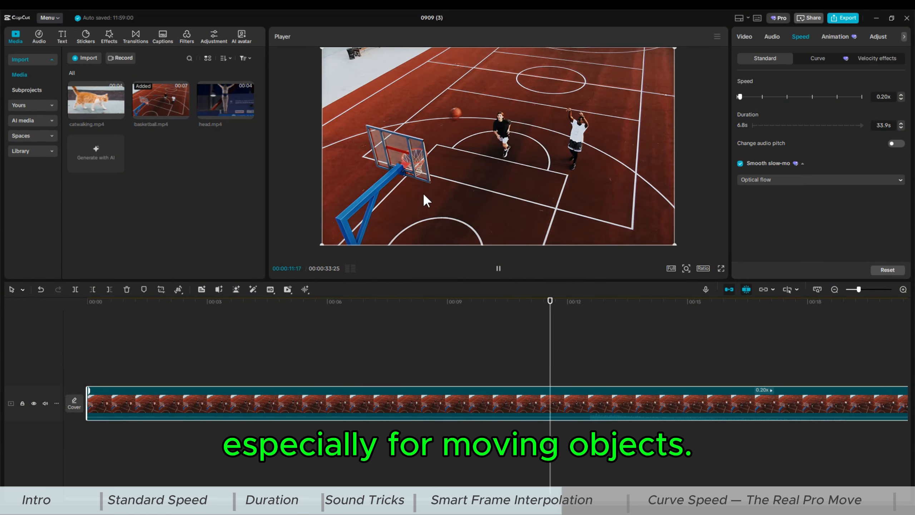
click(501, 276)
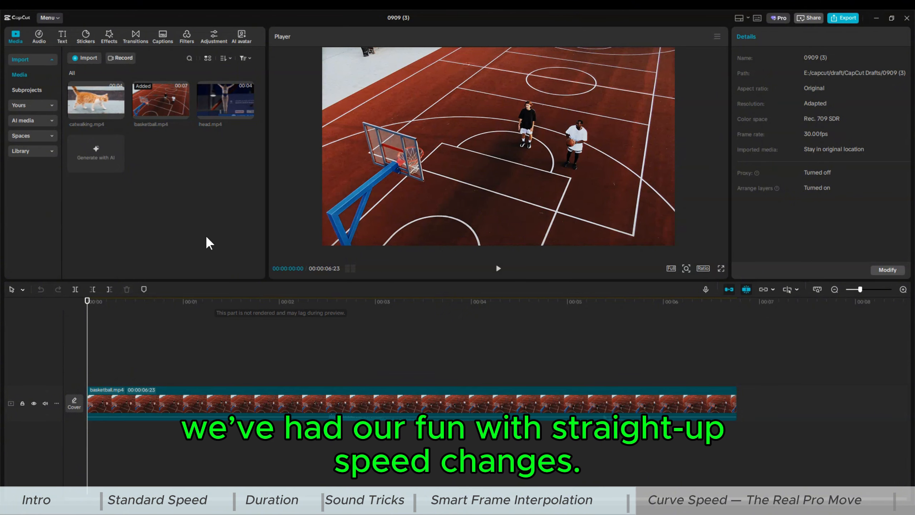
Delete the basketball clip and add head.mp4 to the timeline in its place
click(204, 400)
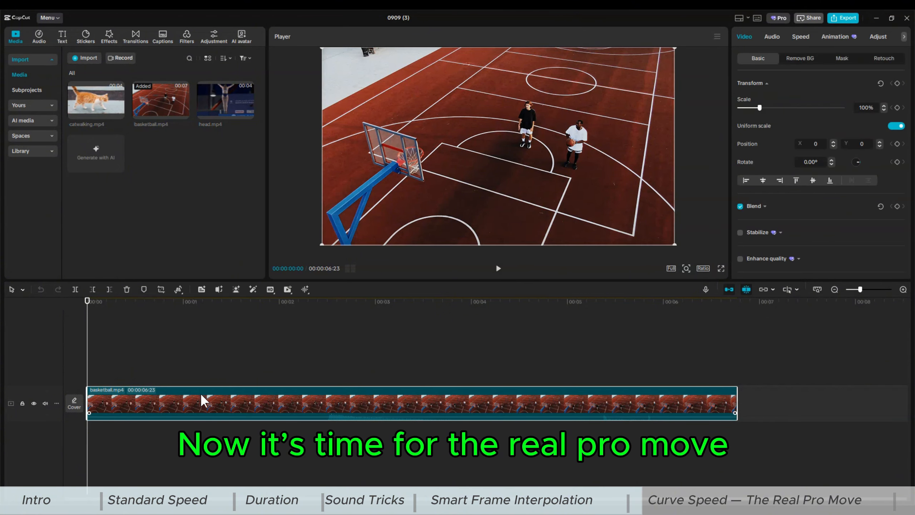
key(Delete)
drag(214, 102, 95, 405)
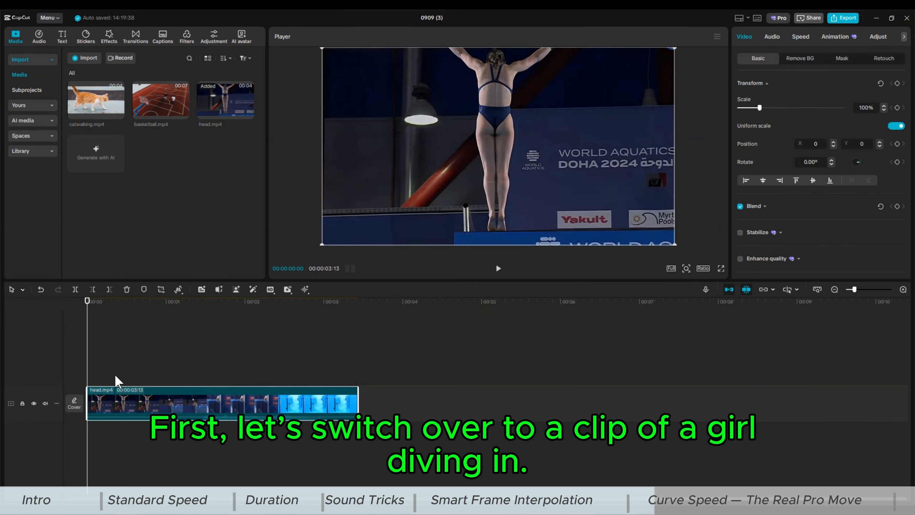
Try the Montage, Hero and Bullet speed curve presets on the diving clip, then choose Custom
click(800, 37)
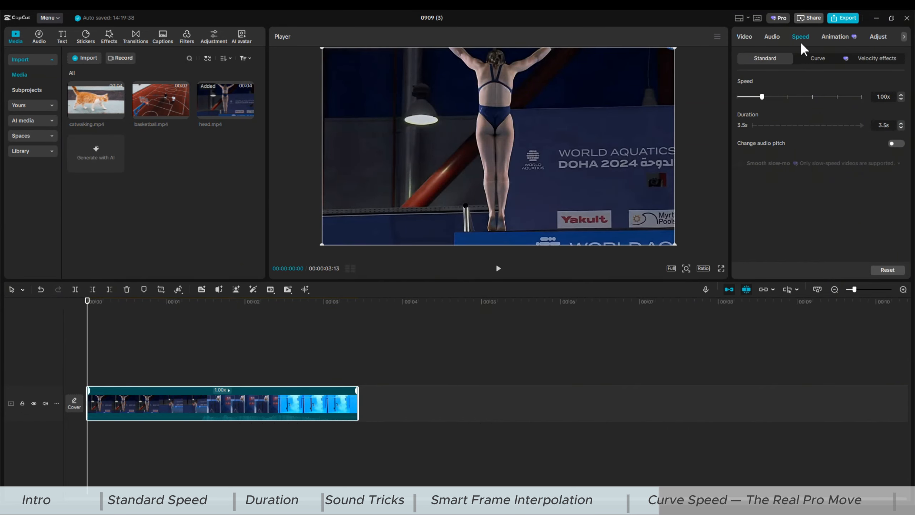
click(817, 58)
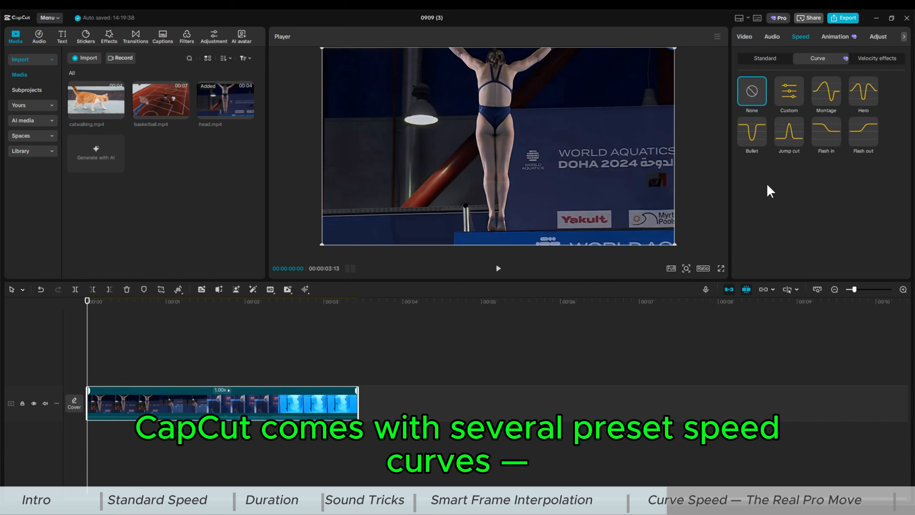
click(825, 105)
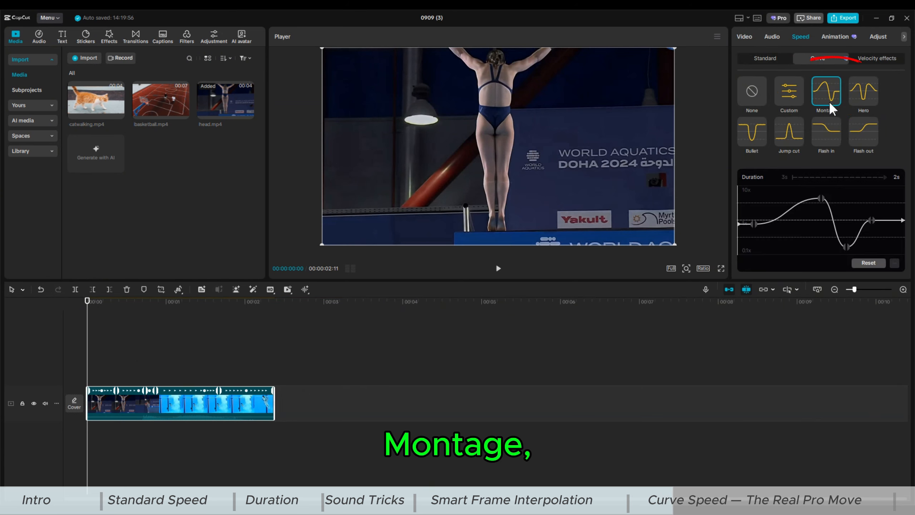
click(863, 95)
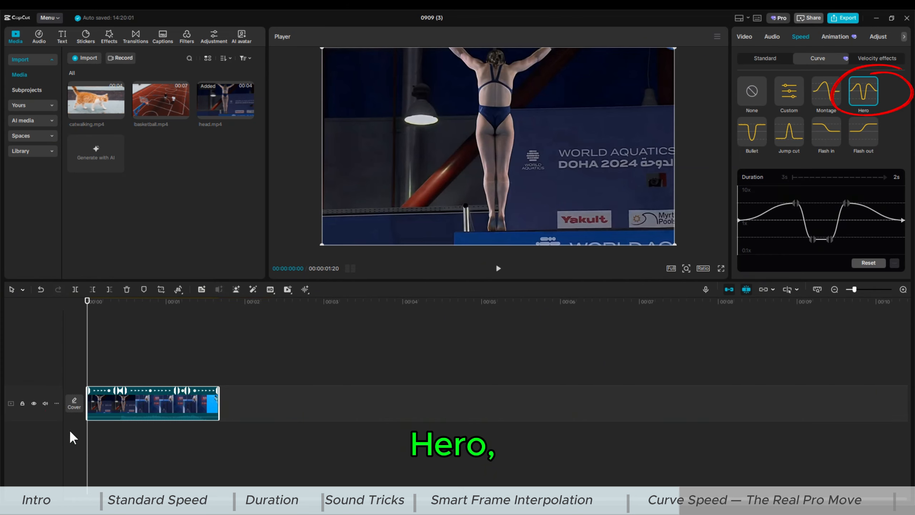
click(753, 134)
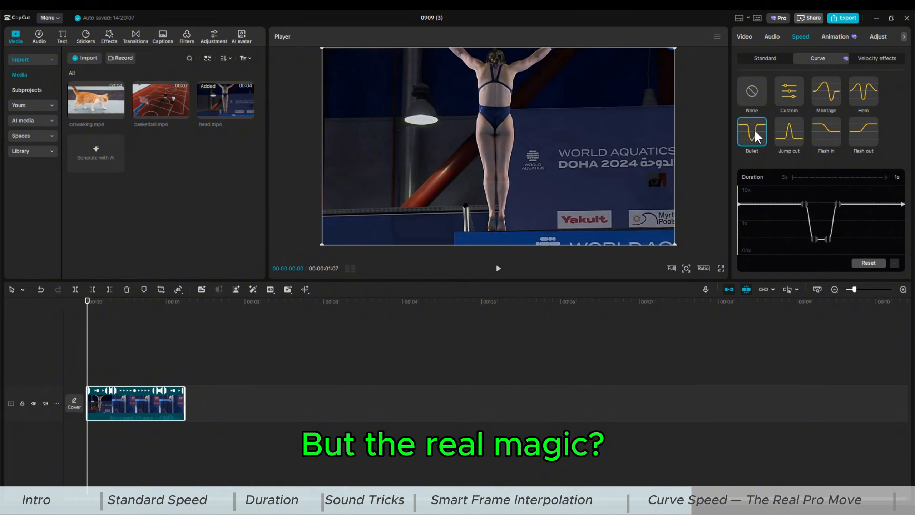
click(787, 99)
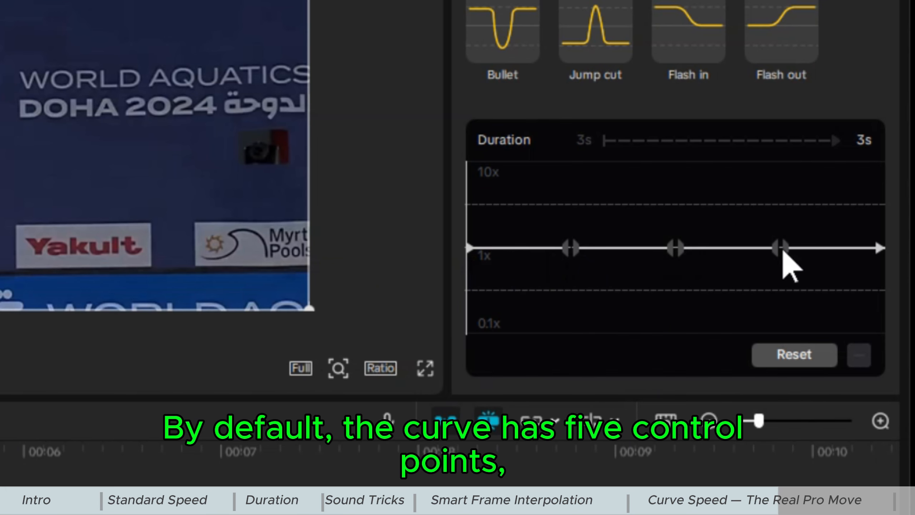
Add a control point early on the custom speed curve and drag it down toward 0.1x
click(614, 241)
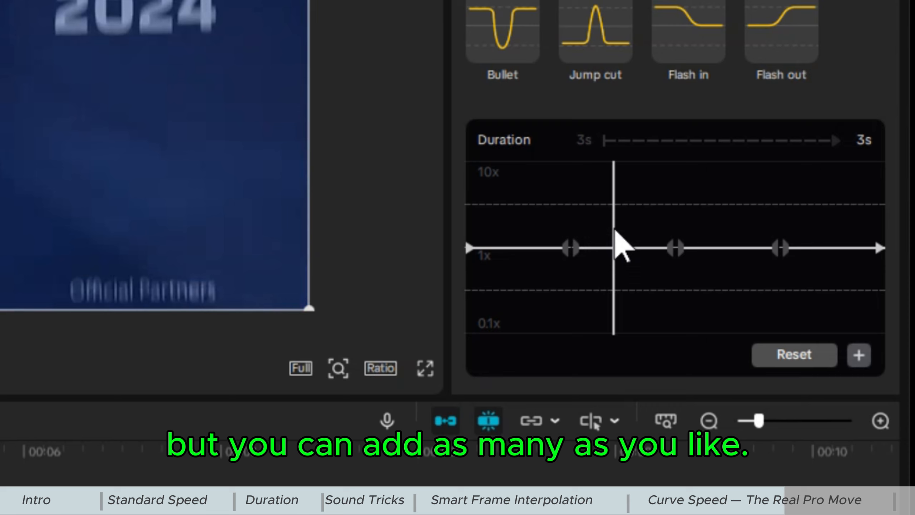
click(522, 241)
click(859, 355)
click(570, 247)
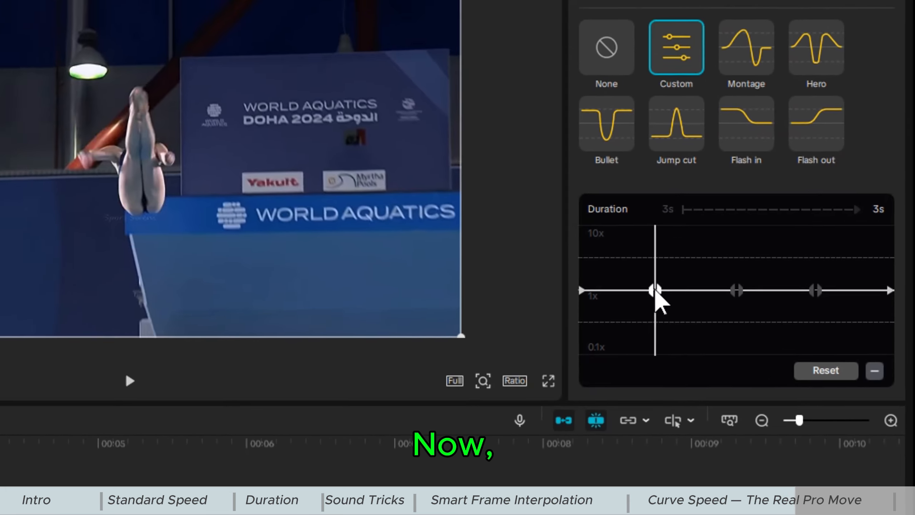
drag(571, 247, 571, 277)
drag(713, 341, 713, 353)
Slide the low control point slightly earlier on the curve and play the clip to compare
click(291, 390)
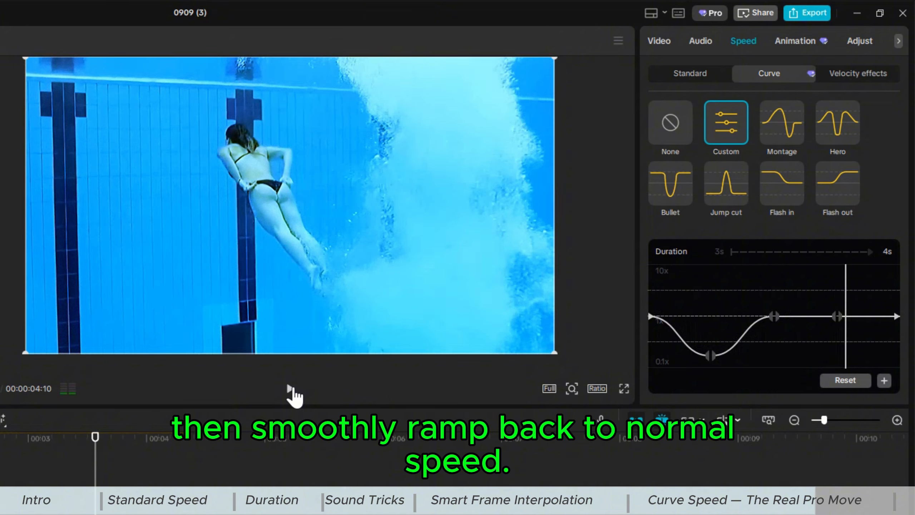
click(291, 389)
drag(710, 355, 688, 356)
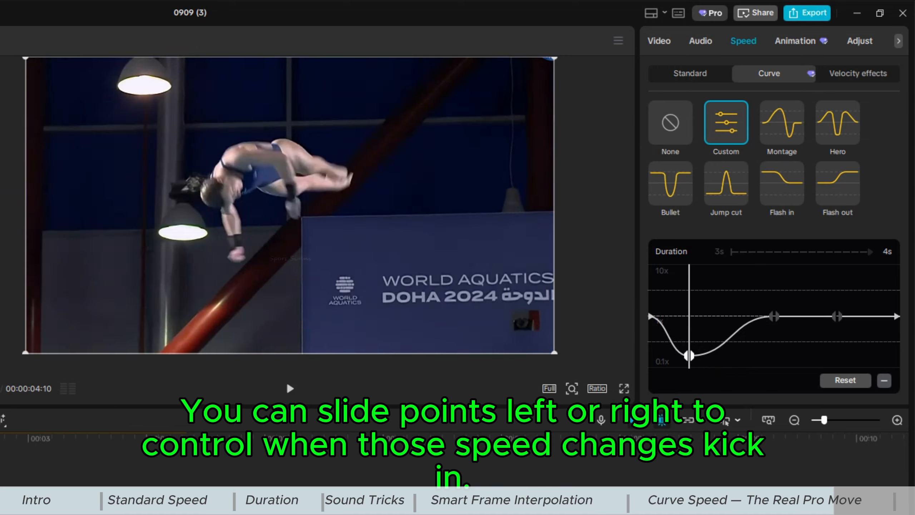
click(289, 391)
click(288, 390)
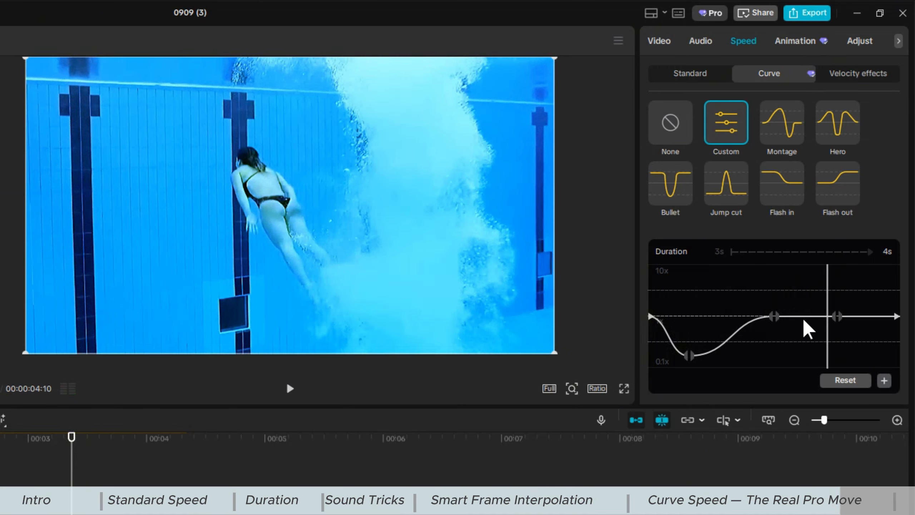